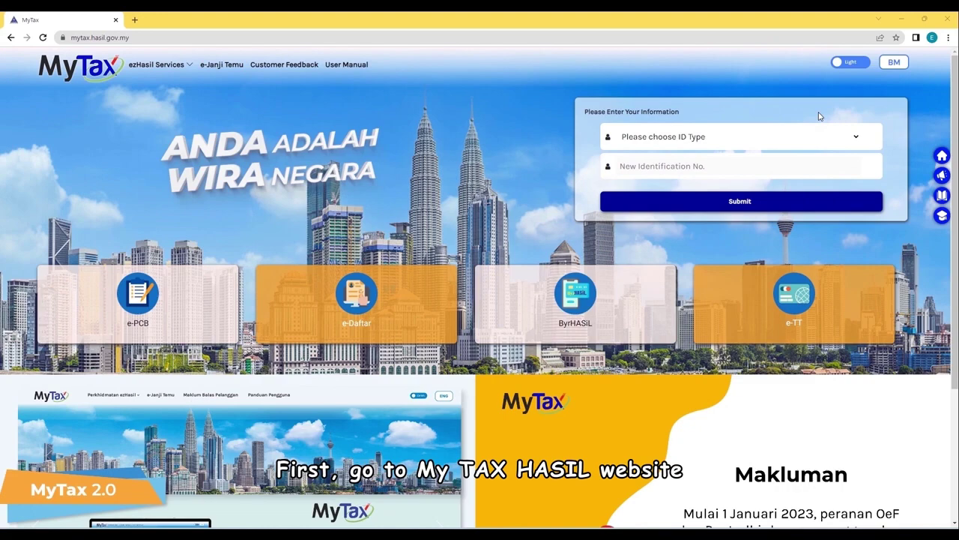
# Log in with Identification Card No. as the ID type, entering the identification number and the account password
pyautogui.click(857, 138)
pyautogui.click(765, 160)
pyautogui.click(762, 173)
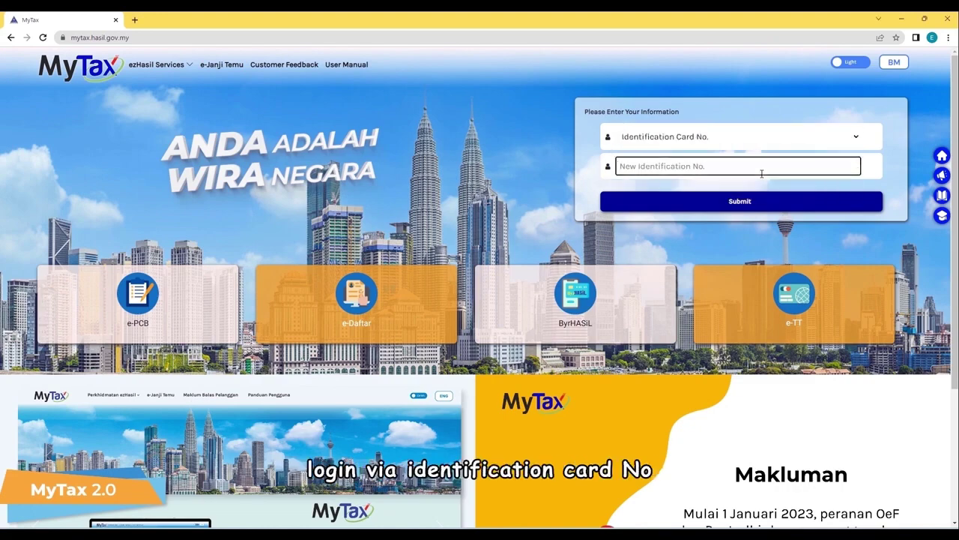
pyautogui.hotkey('ctrl', 'v')
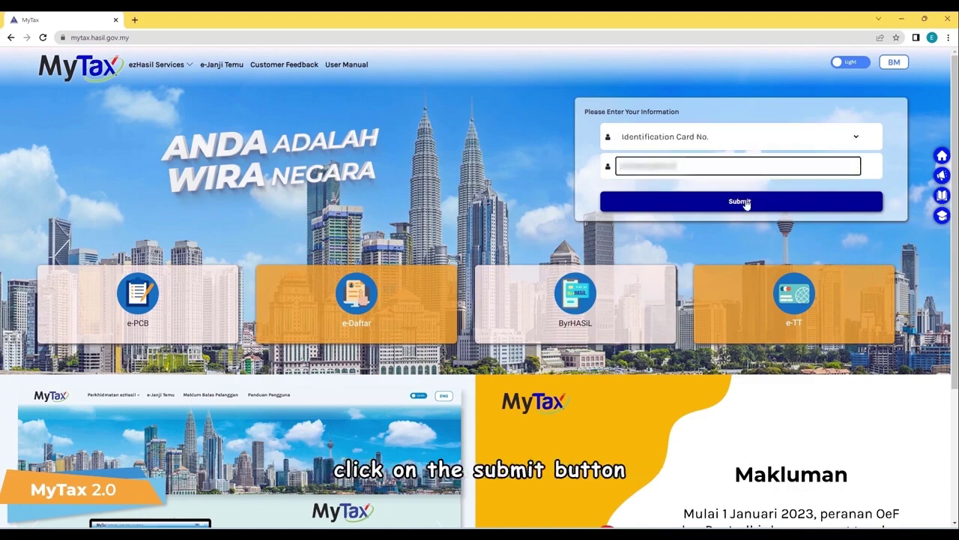
pyautogui.click(746, 202)
pyautogui.click(694, 159)
pyautogui.hotkey('ctrl', 'v')
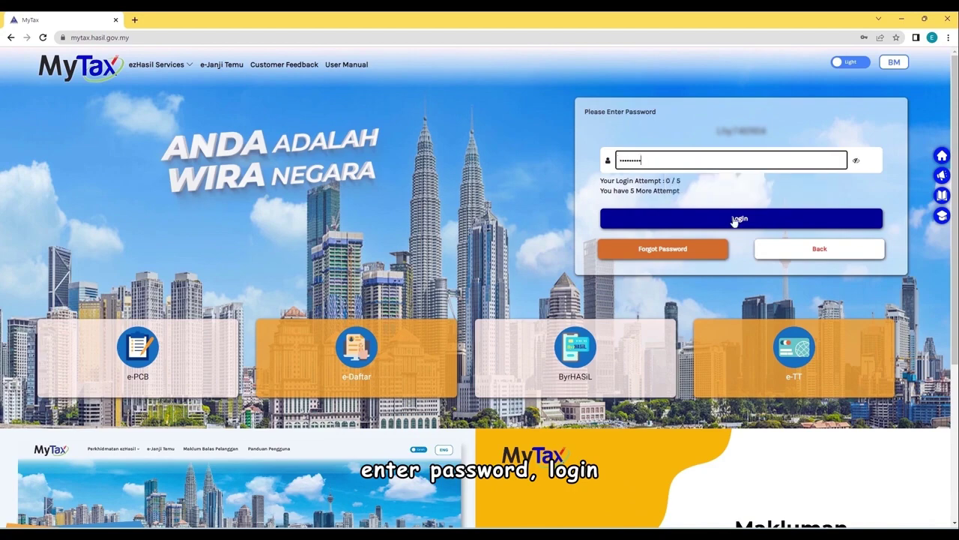
pyautogui.click(734, 219)
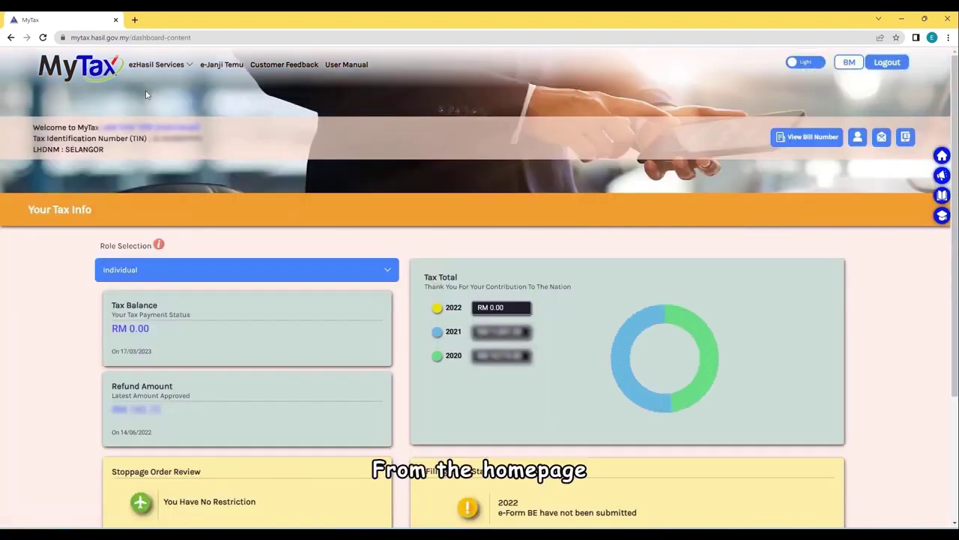
# Access the e-Data Praisi/e-CP8D service and confirm the company by entering its employer number
pyautogui.click(152, 66)
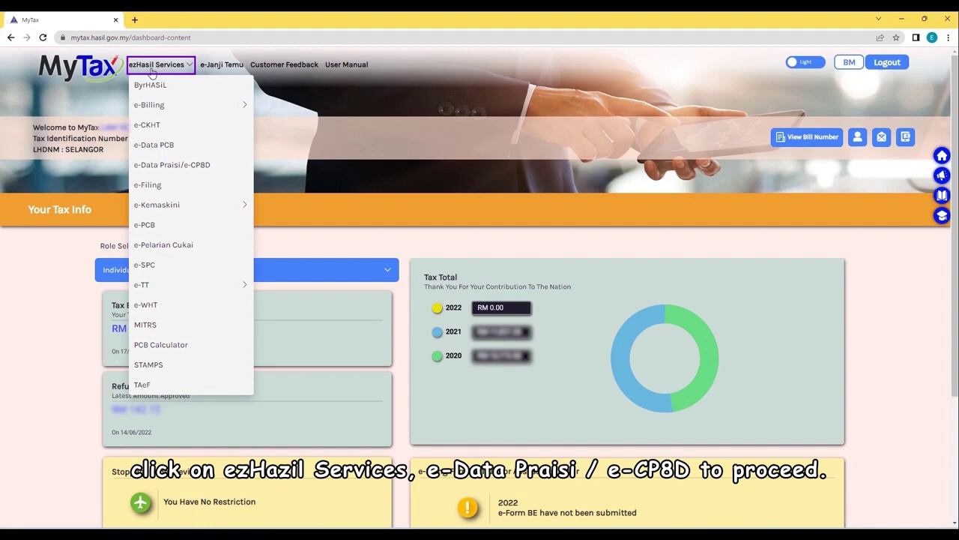
pyautogui.click(171, 165)
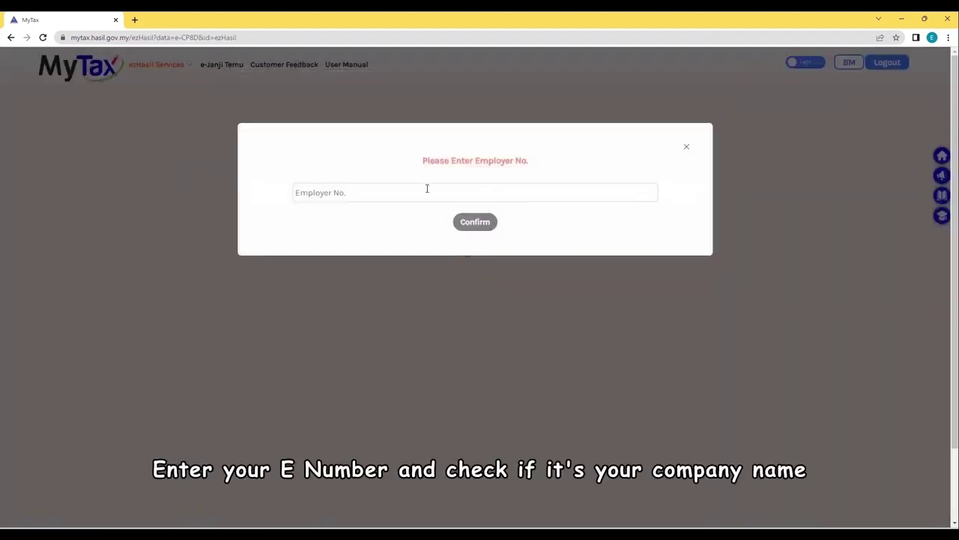
pyautogui.click(426, 188)
pyautogui.hotkey('ctrl', 'v')
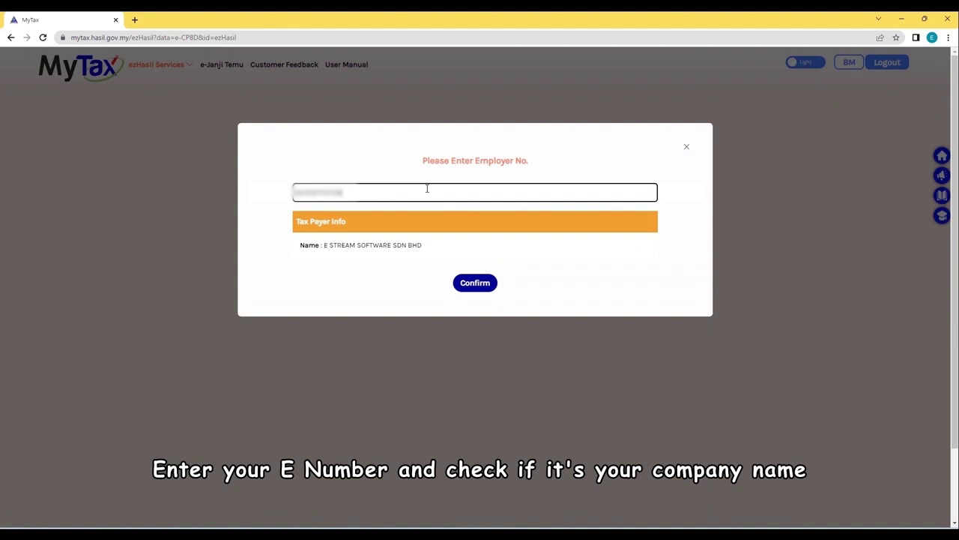
pyautogui.click(475, 283)
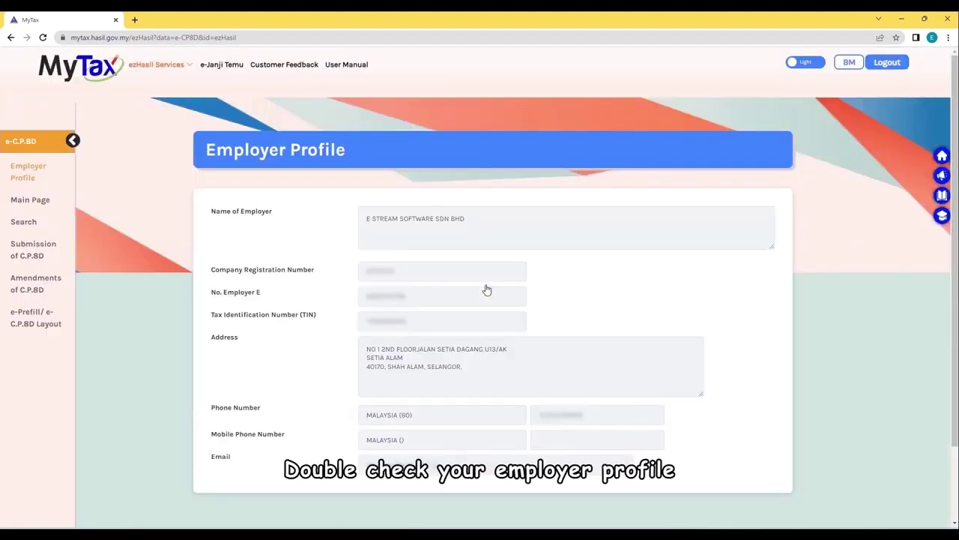
# Access C.P.8D submission through the online form for year of remuneration 2022 and look over the form's fields
pyautogui.click(40, 250)
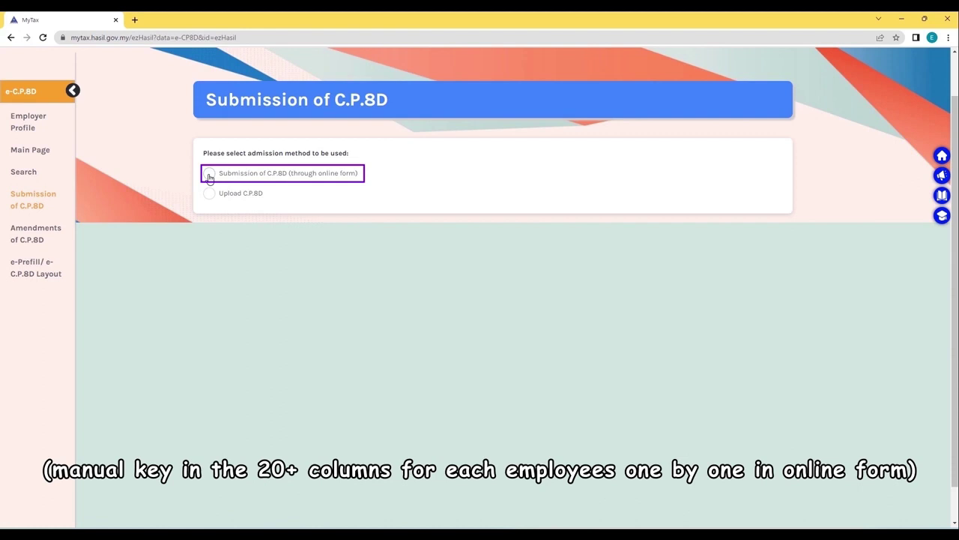
pyautogui.click(209, 177)
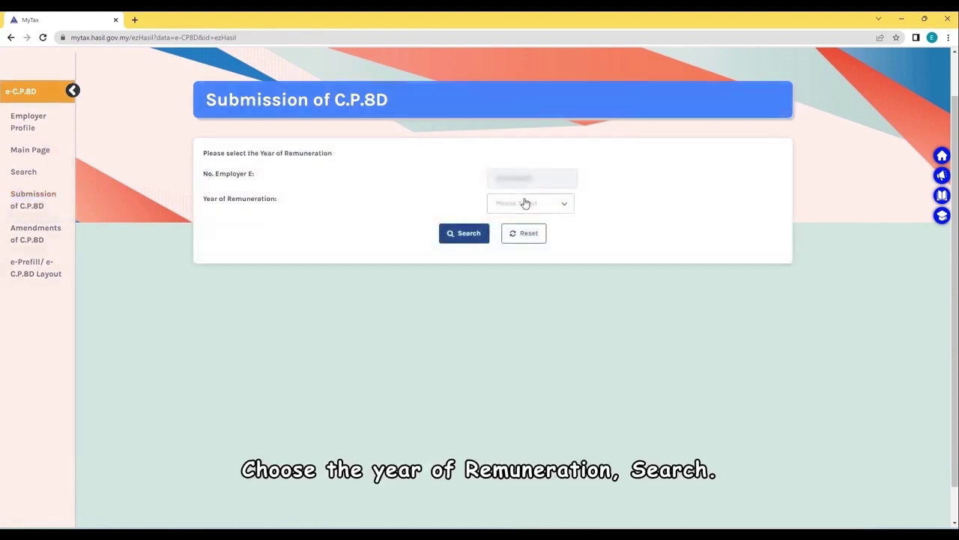
pyautogui.click(527, 203)
pyautogui.click(517, 226)
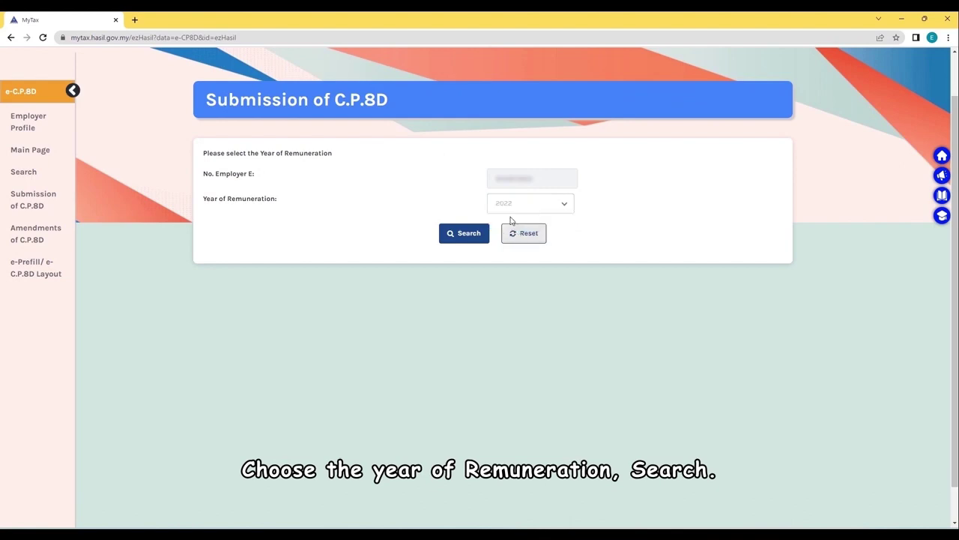
pyautogui.click(470, 235)
pyautogui.scroll(-15, 472, 235)
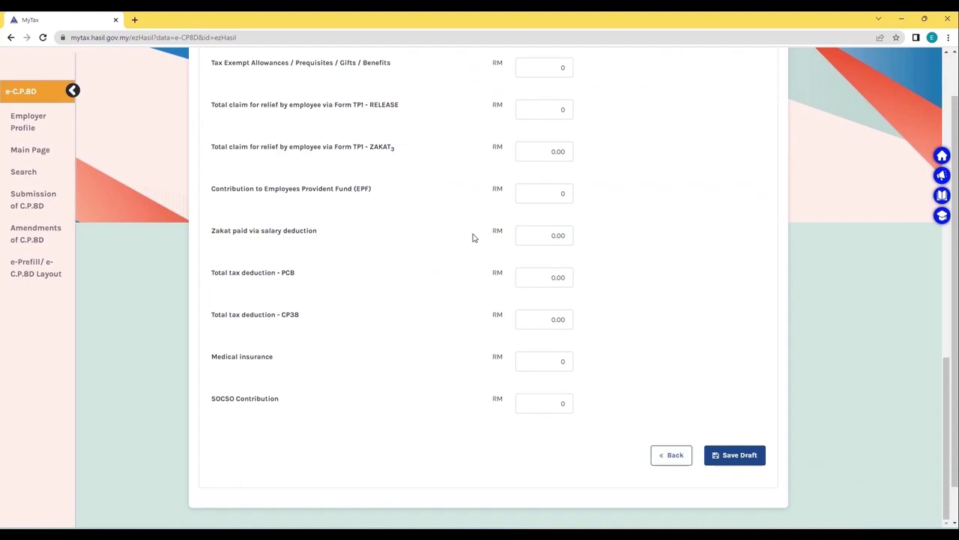
pyautogui.scroll(12, 472, 237)
pyautogui.scroll(1, 472, 238)
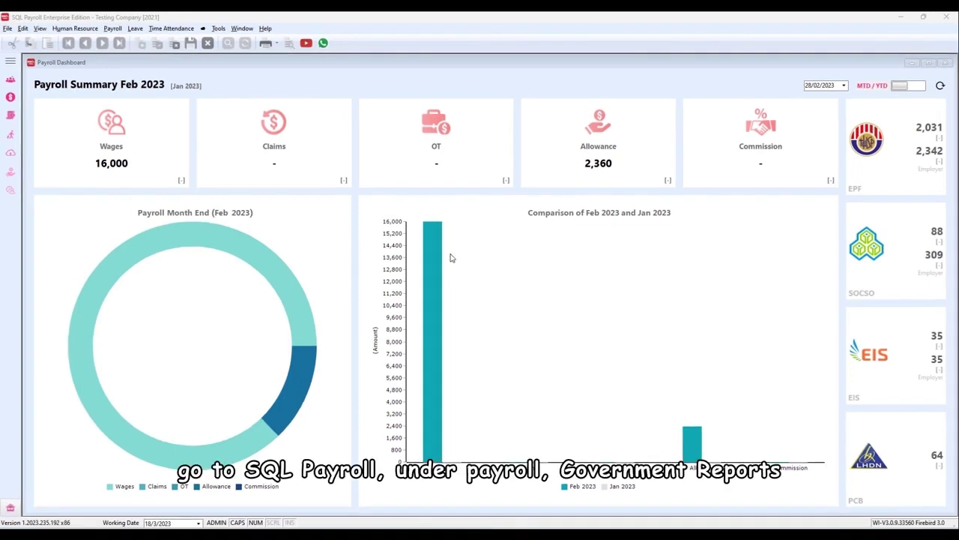
# Switch to SQL Payroll, generate the Income Tax CP 8D report for 2022 and export it for LHDN magnetic media submission
pyautogui.click(113, 29)
pyautogui.moveTo(171, 191)
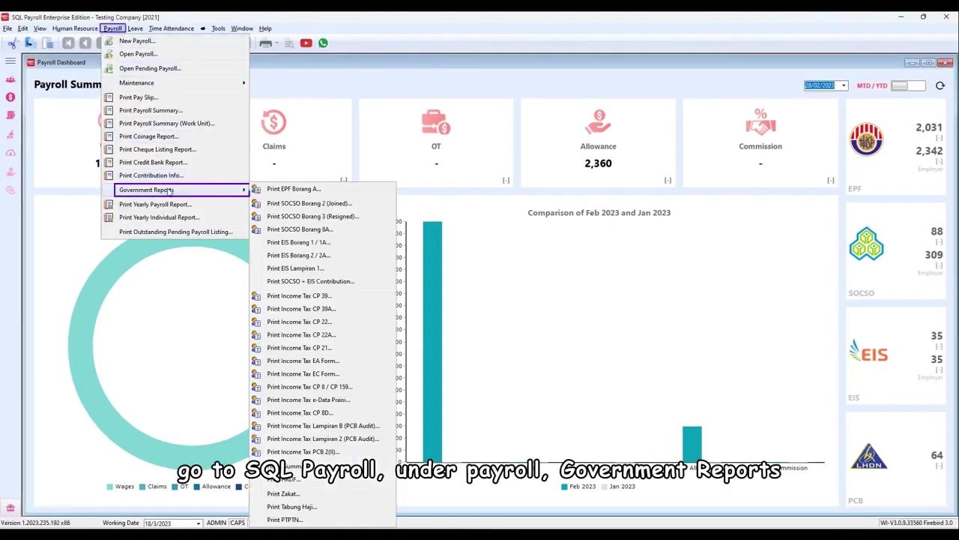
pyautogui.click(318, 413)
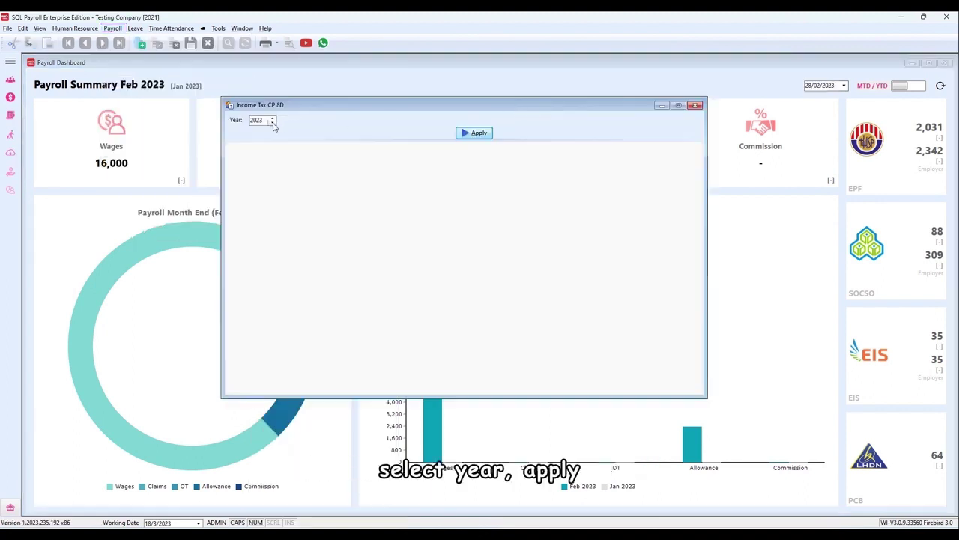
pyautogui.click(474, 133)
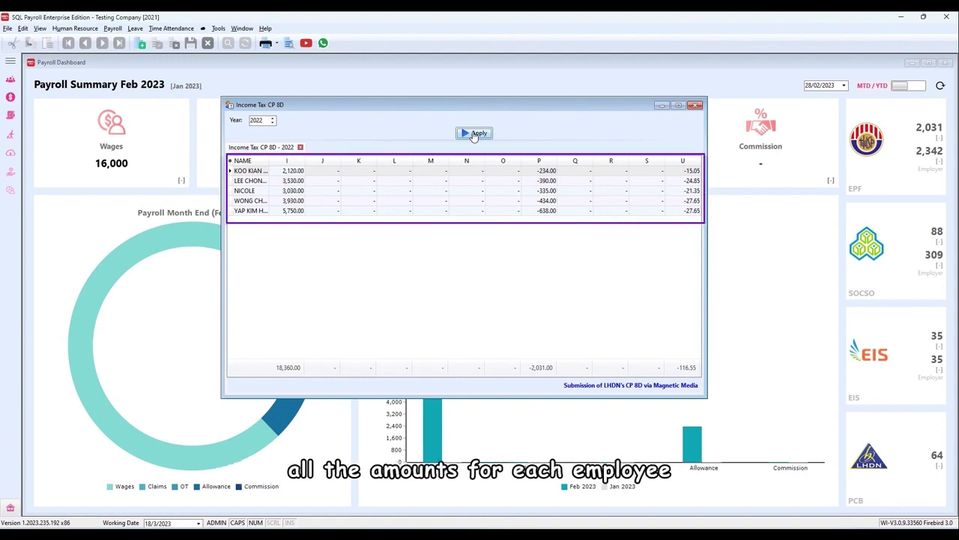
pyautogui.click(641, 385)
pyautogui.click(503, 288)
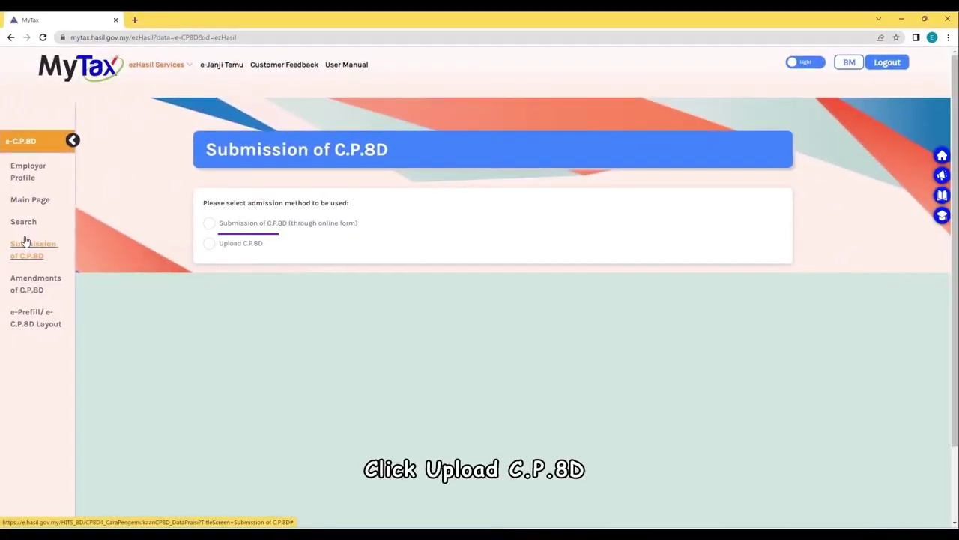
# Switch to MyTax, upload the exported C.P.8D text file for year of remuneration 2022 and page through the employee records
pyautogui.click(209, 245)
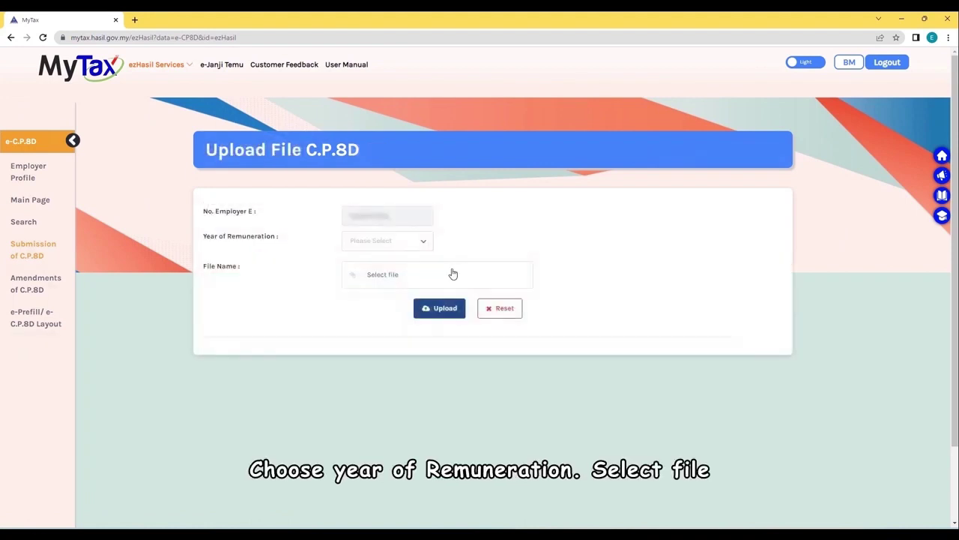
pyautogui.click(411, 240)
pyautogui.click(392, 265)
pyautogui.click(392, 276)
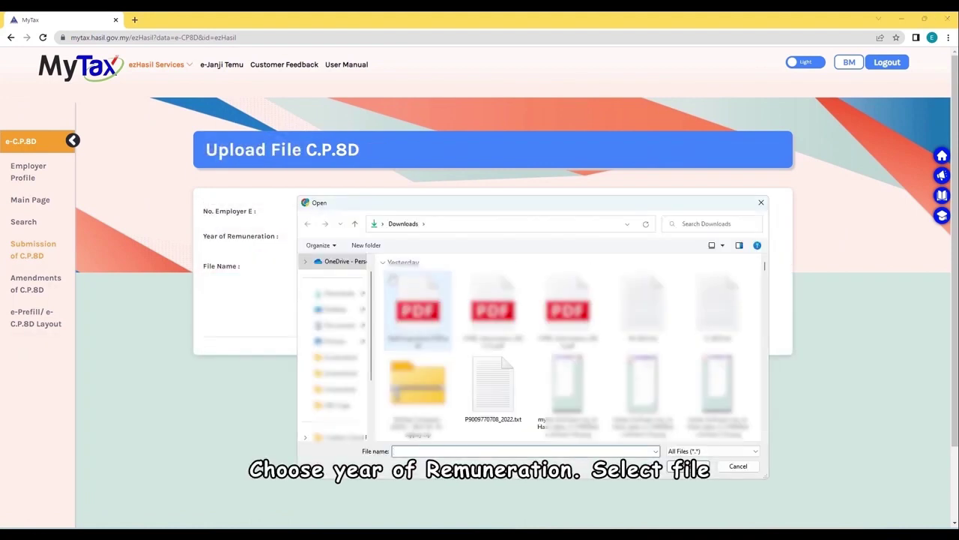
pyautogui.click(475, 382)
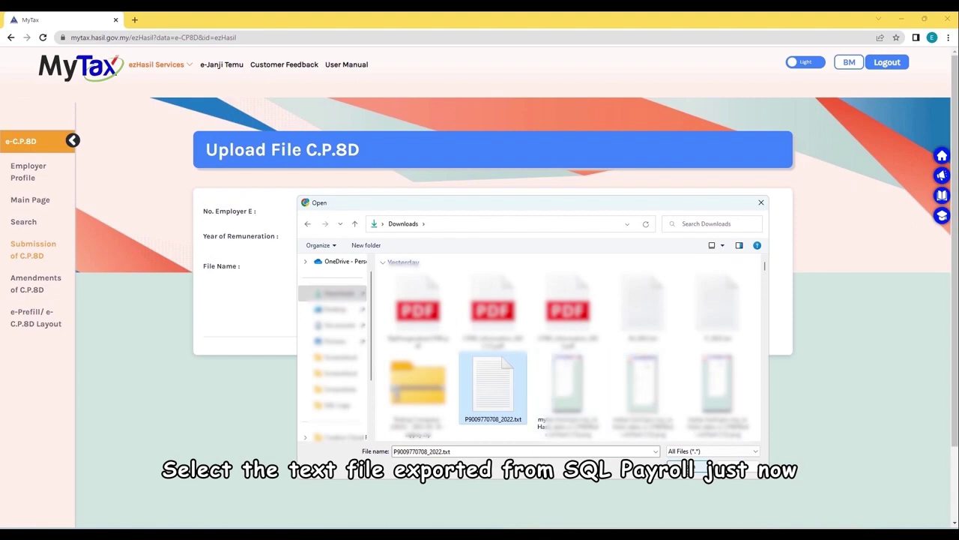
pyautogui.press('Return')
pyautogui.click(450, 316)
pyautogui.scroll(-5, 475, 347)
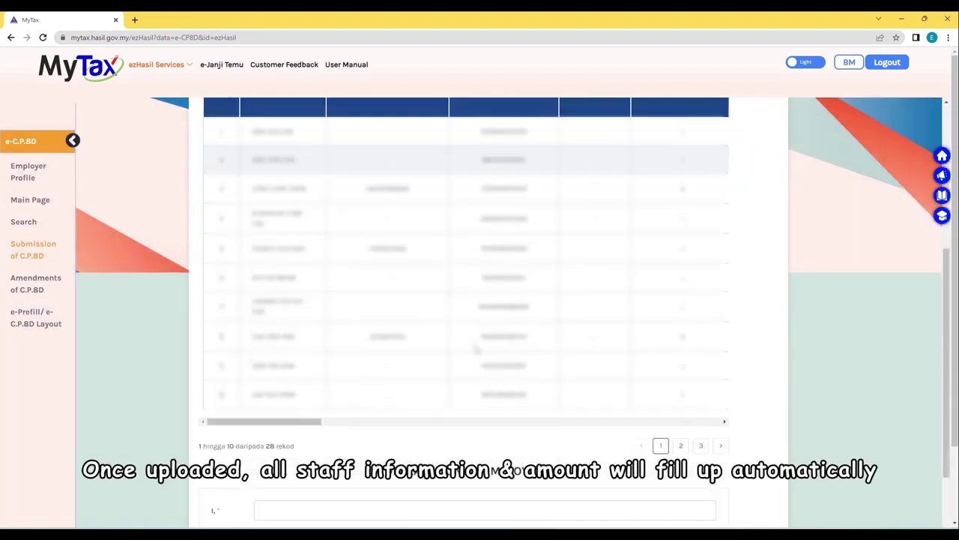
pyautogui.scroll(1, 475, 348)
pyautogui.moveTo(251, 471); pyautogui.dragTo(291, 473)
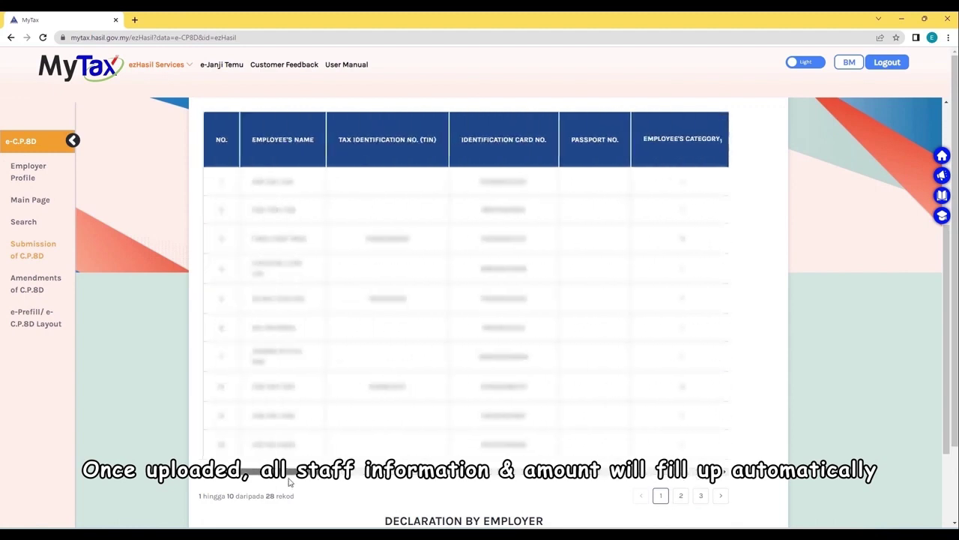
pyautogui.doubleClick(722, 499)
# Submit the employer declaration with the declarant's name, identification number and position DIRECTOR, and print the confirmation
pyautogui.scroll(-4, 734, 480)
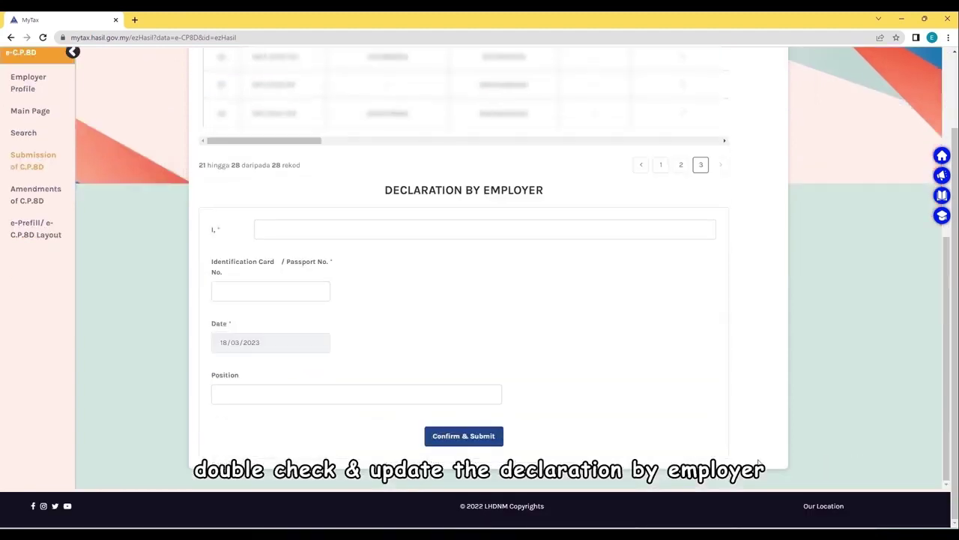
pyautogui.click(336, 229)
pyautogui.click(332, 255)
pyautogui.click(257, 291)
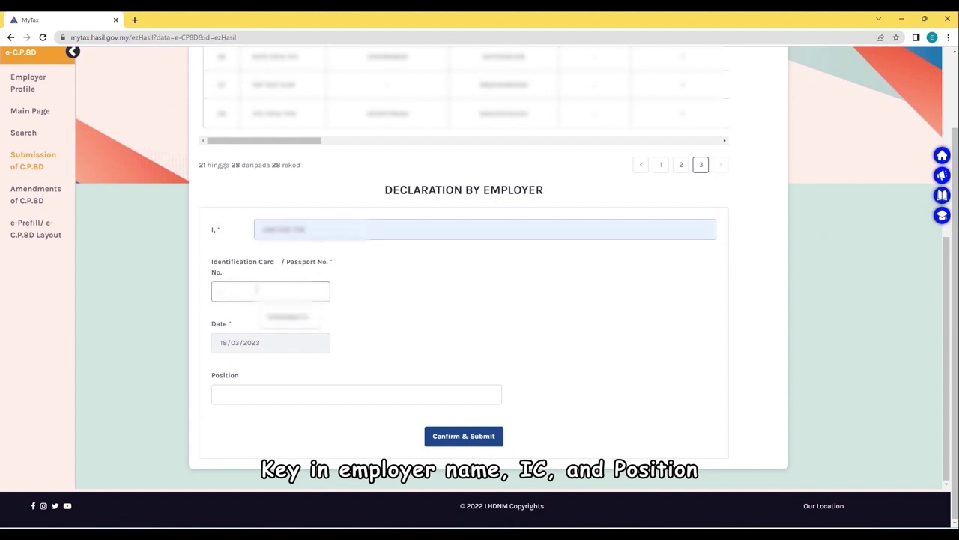
pyautogui.click(287, 317)
pyautogui.click(253, 392)
pyautogui.click(284, 420)
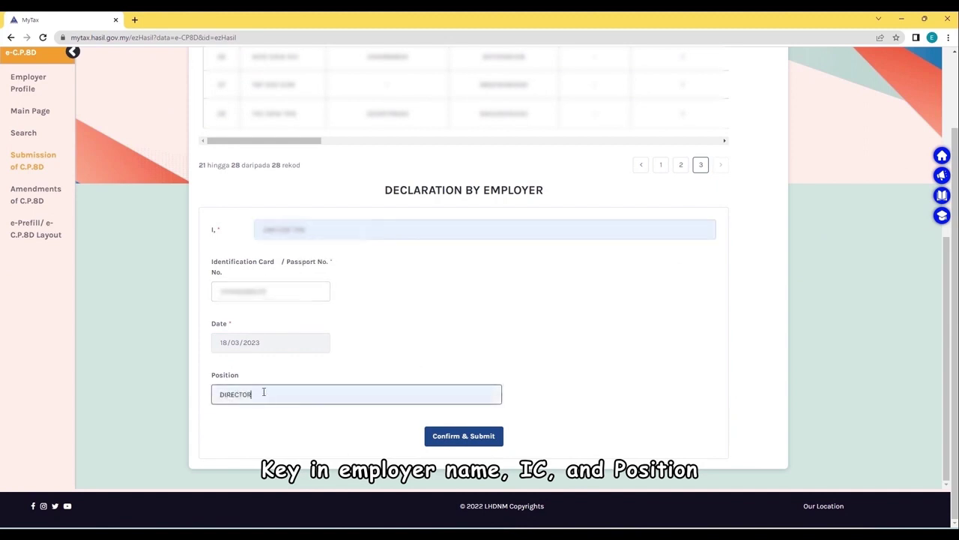
pyautogui.click(486, 440)
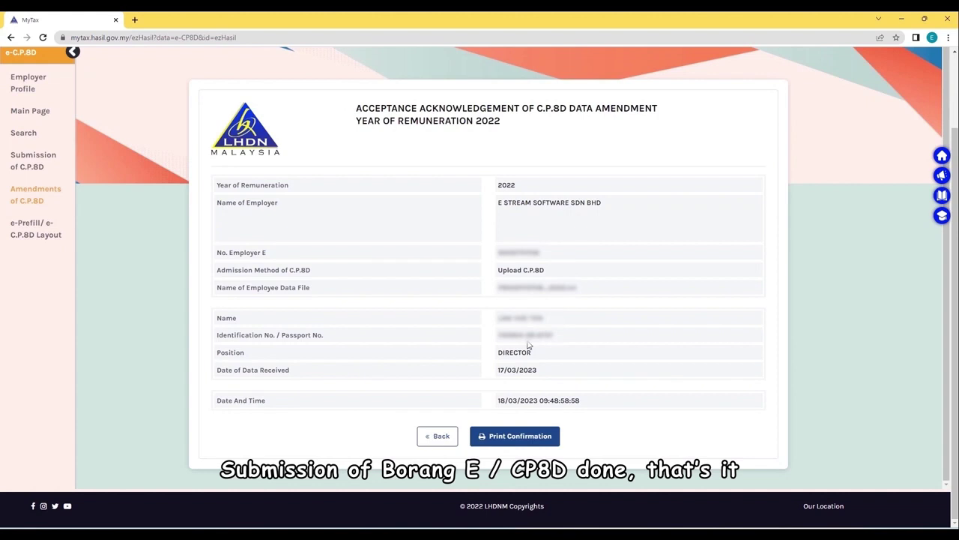
pyautogui.click(525, 436)
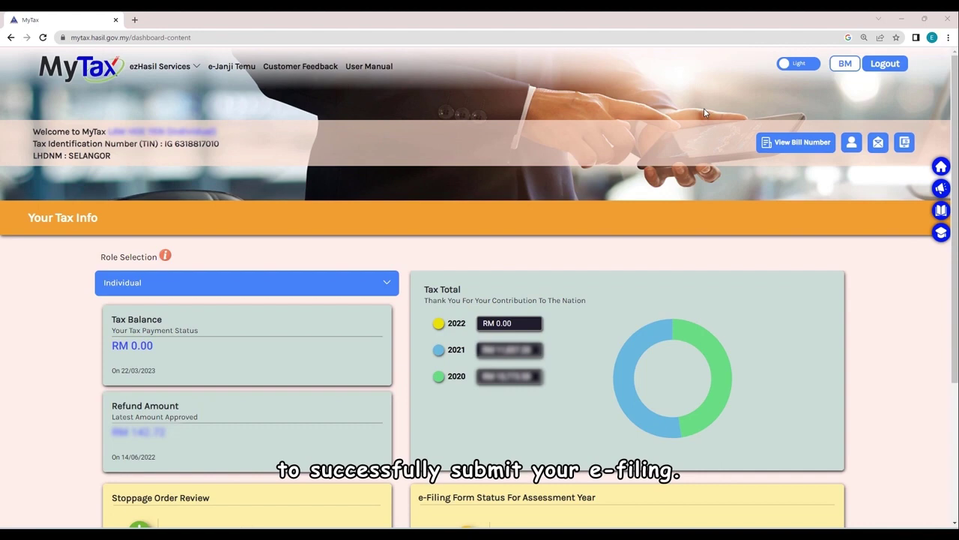
# Access the e-Form service in e-Filing and start the e-E employer return for assessment year 2022
pyautogui.click(183, 67)
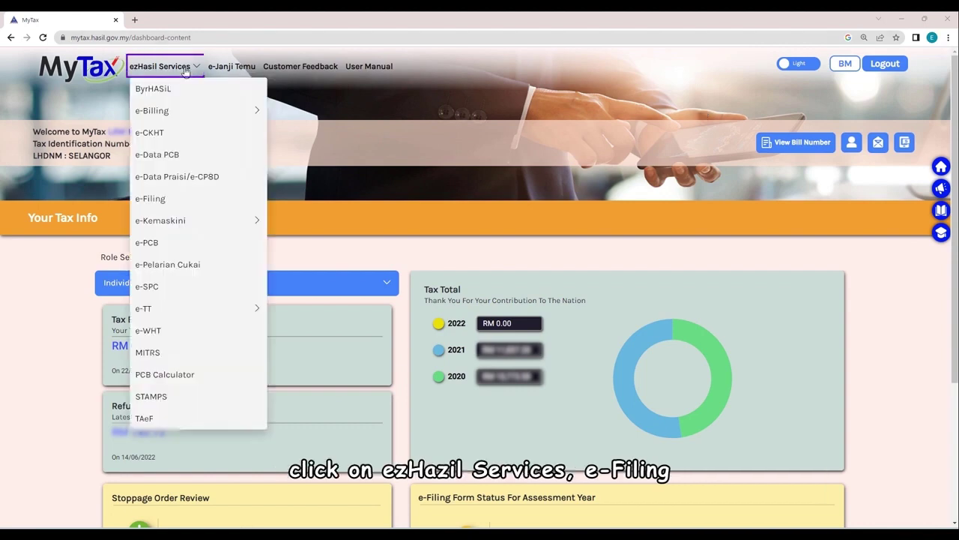
pyautogui.click(180, 198)
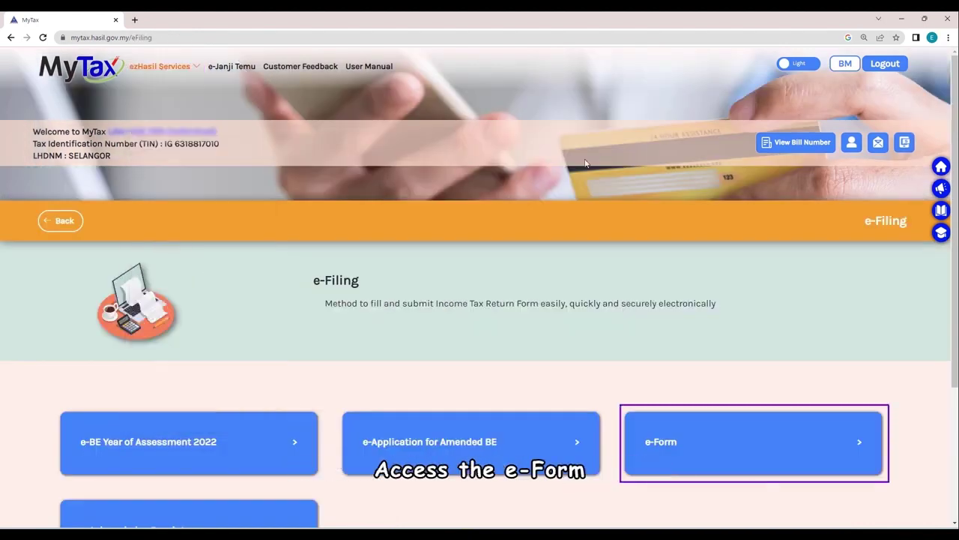
pyautogui.click(801, 443)
pyautogui.scroll(-2, 688, 445)
pyautogui.click(755, 487)
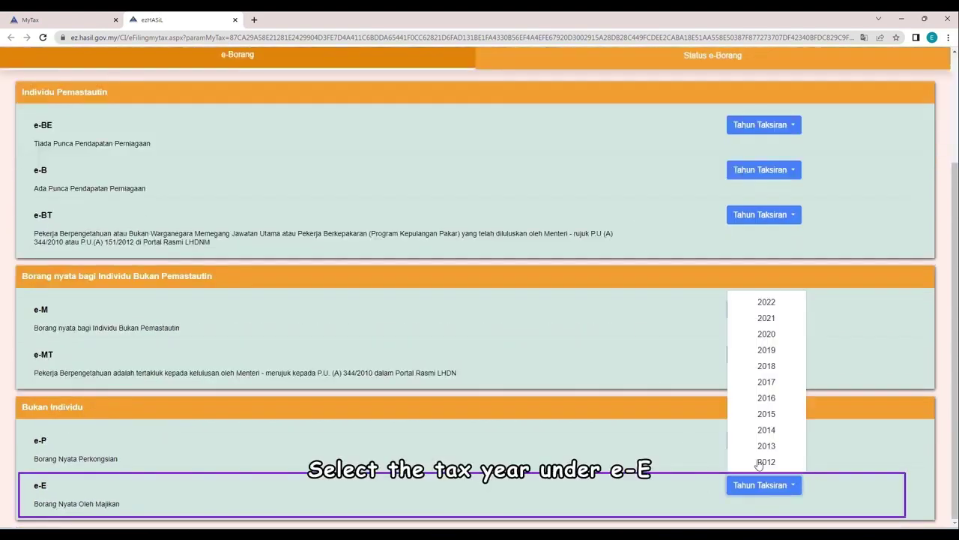
pyautogui.click(784, 303)
# Enter the company's income tax number for the e-E form and proceed to the employer profile
pyautogui.click(681, 324)
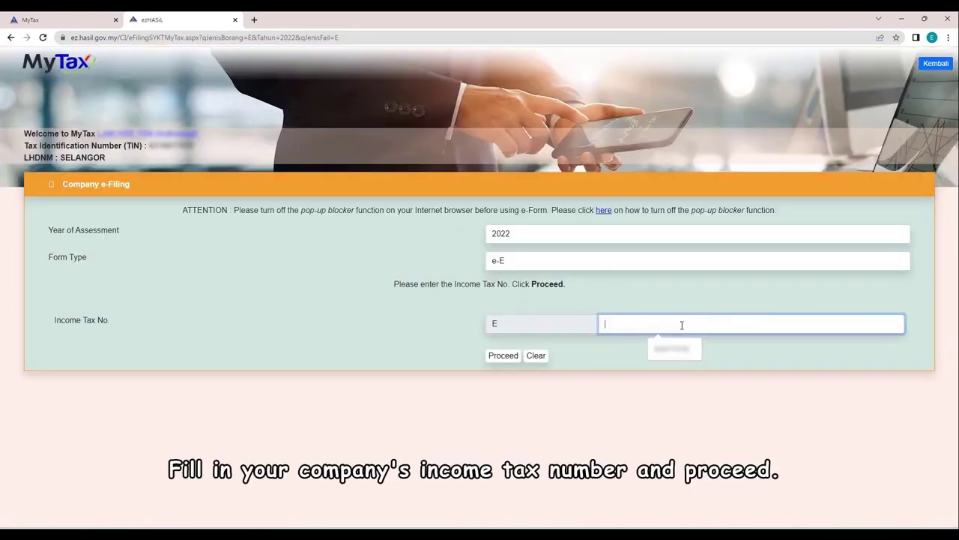
pyautogui.click(675, 347)
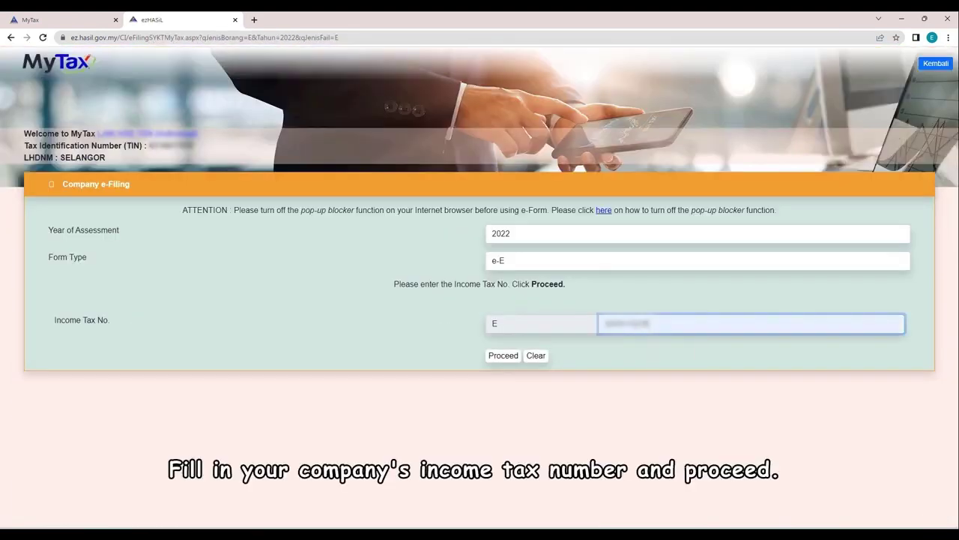
pyautogui.click(499, 356)
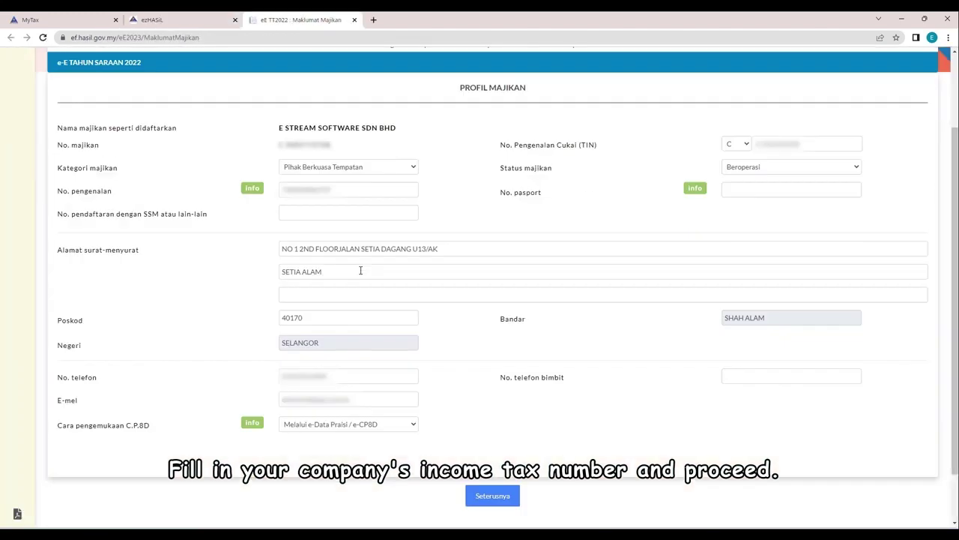
# Set the C.P.8D submission method in the employer profile to "Melalui e-Data Praisi / e-CP8D" and continue to the employee particulars
pyautogui.click(397, 428)
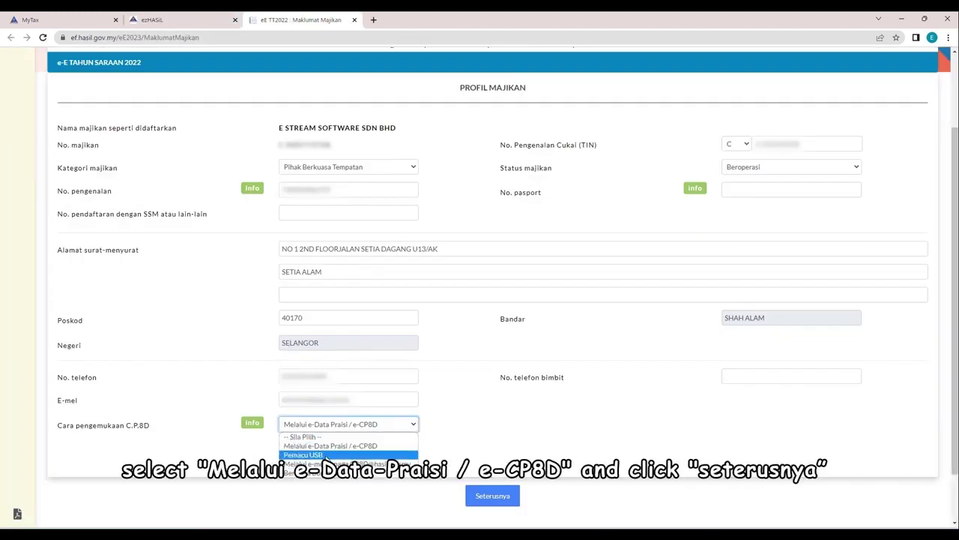
pyautogui.click(367, 446)
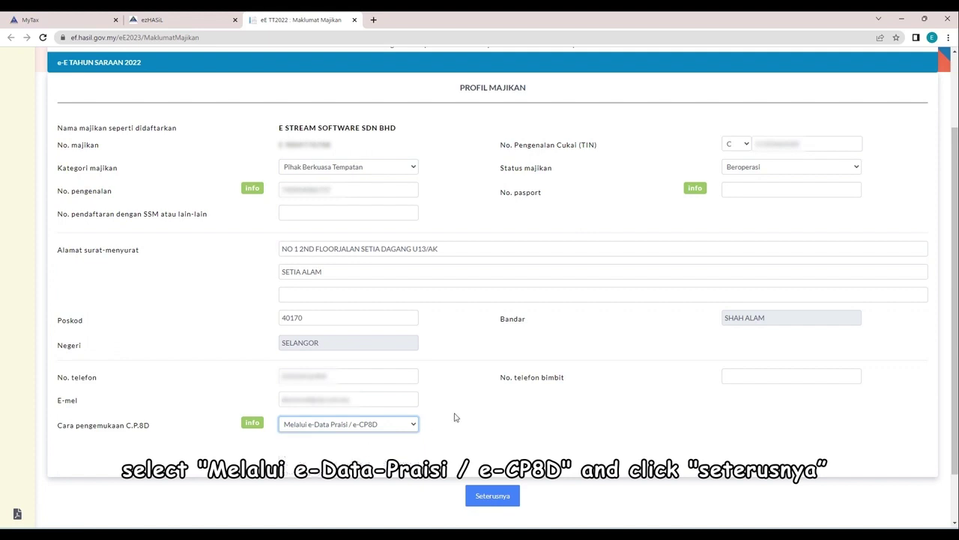
pyautogui.click(493, 496)
# Enter 23 employees as at 31/12/2022, 6 new employees, 22 subjected to MTD and 5 ceased or died, and save the page
pyautogui.write('23')
pyautogui.press('Tab')
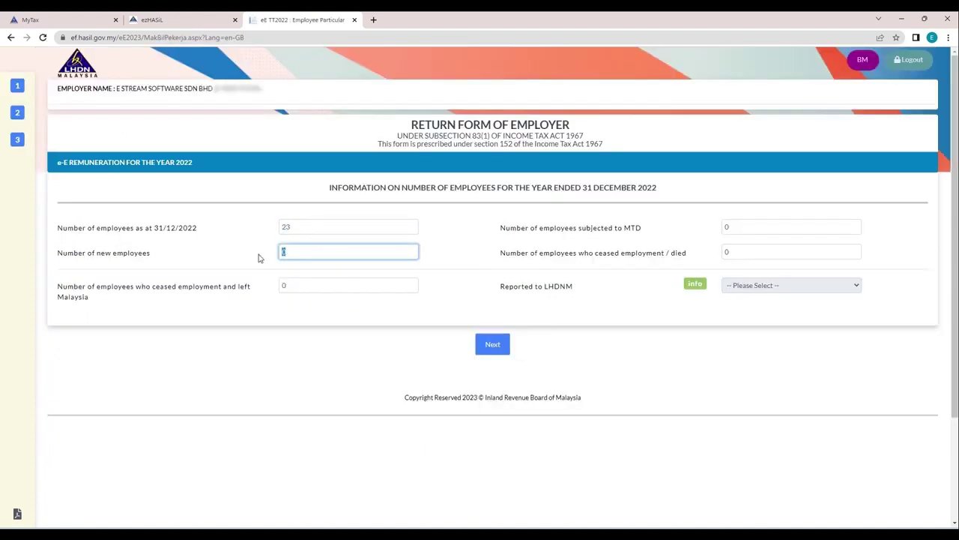
pyautogui.write('6')
pyautogui.press('Tab')
pyautogui.write('22')
pyautogui.press('Tab')
pyautogui.write('5')
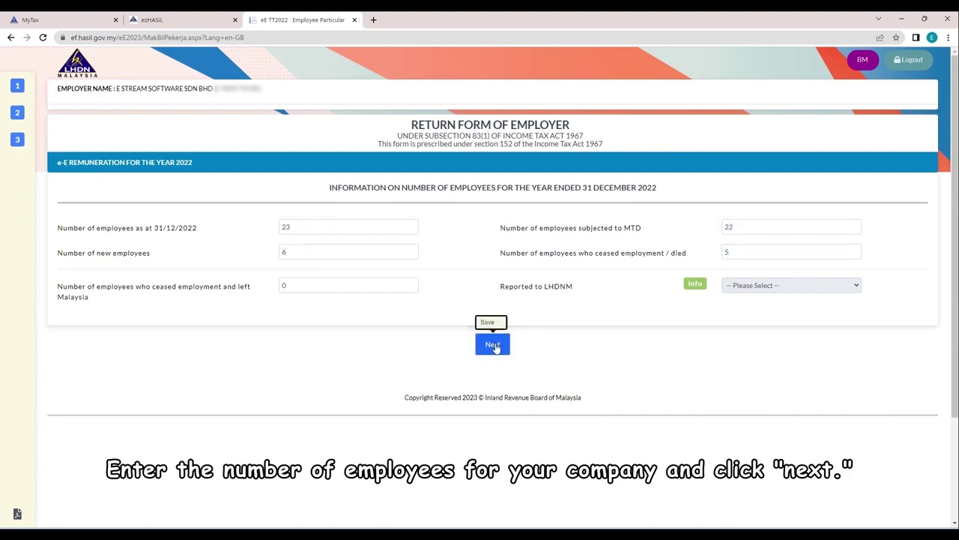
pyautogui.click(493, 344)
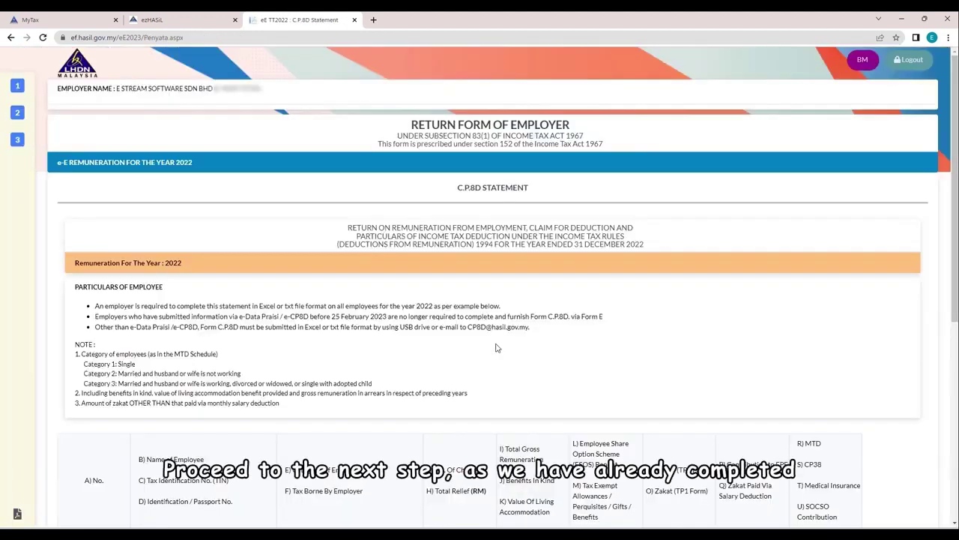
# Skip the C.P.8D statement without filling in employee rows and proceed to the declaration
pyautogui.scroll(-1, 516, 306)
pyautogui.scroll(-3, 515, 306)
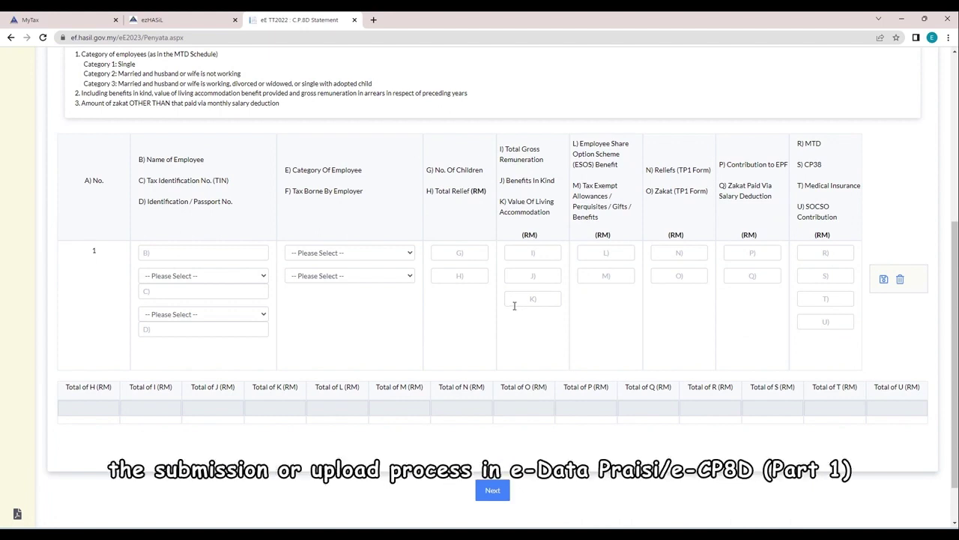
pyautogui.click(493, 490)
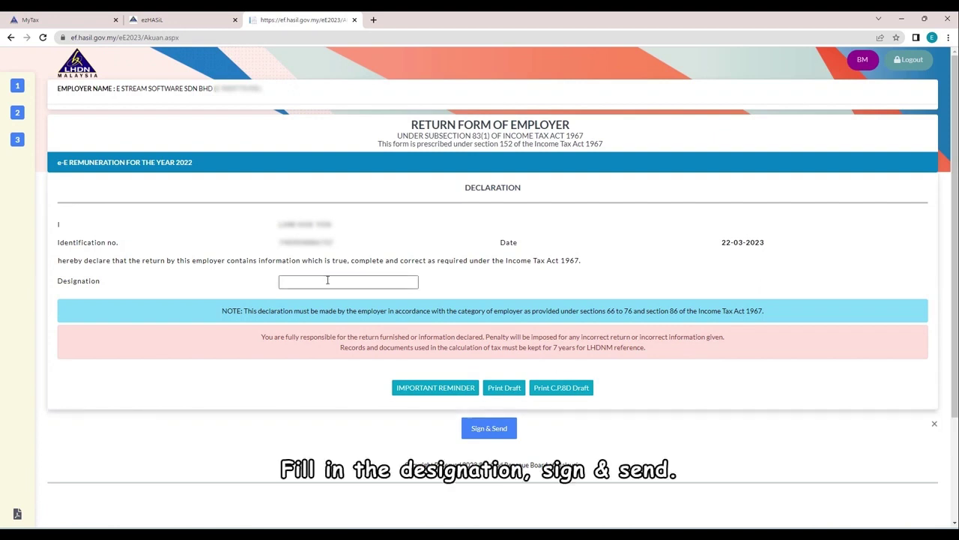
# Enter DIRECTOR as the designation in the declaration and start signing and sending the return
pyautogui.click(328, 279)
pyautogui.write('DIRECTOR')
pyautogui.click(498, 433)
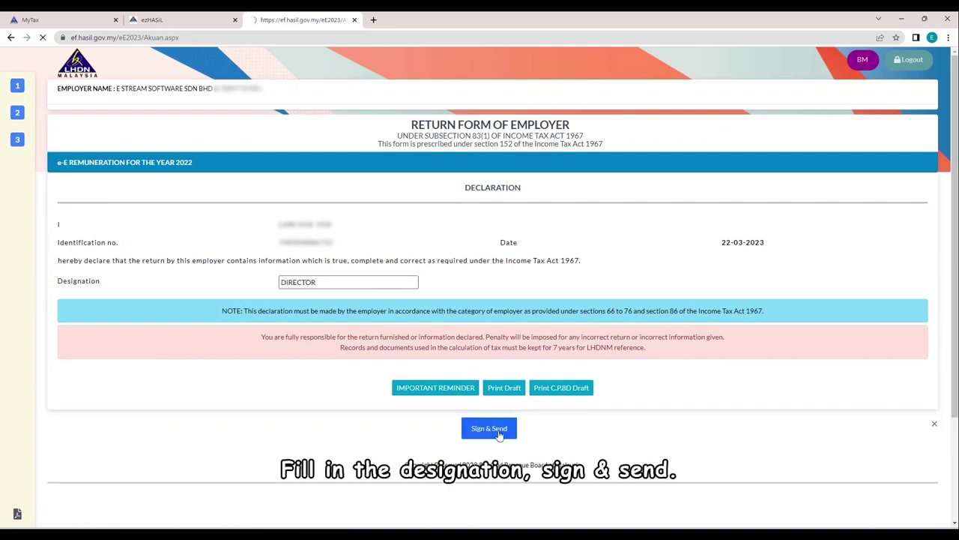
# Sign the return with the identification number and account password, and open the e-E form for printing
pyautogui.click(507, 141)
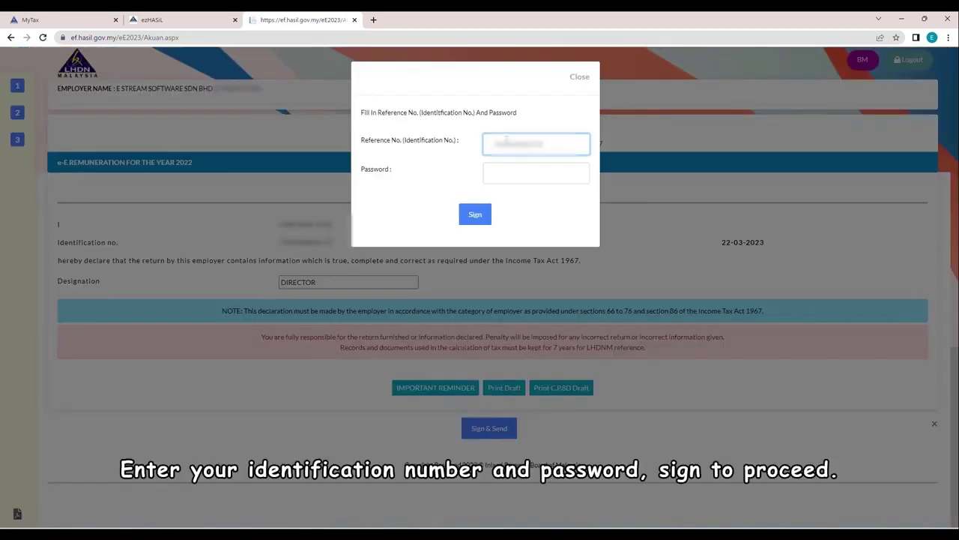
pyautogui.click(514, 173)
pyautogui.write('•••••••••')
pyautogui.click(477, 216)
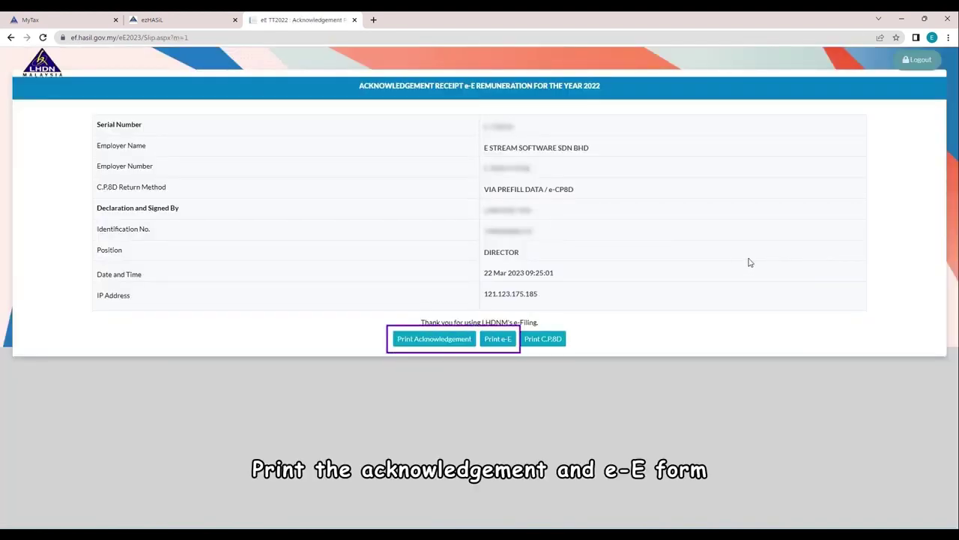
pyautogui.click(499, 344)
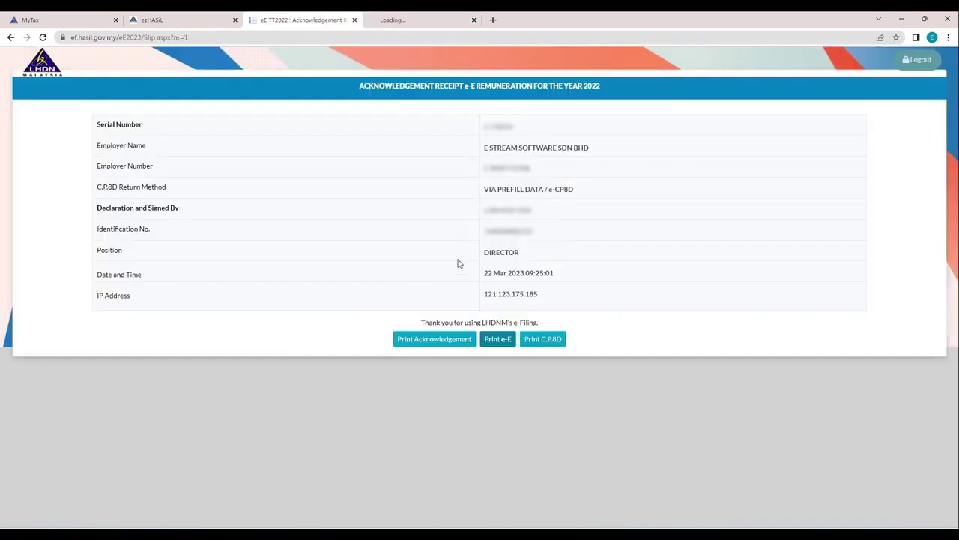